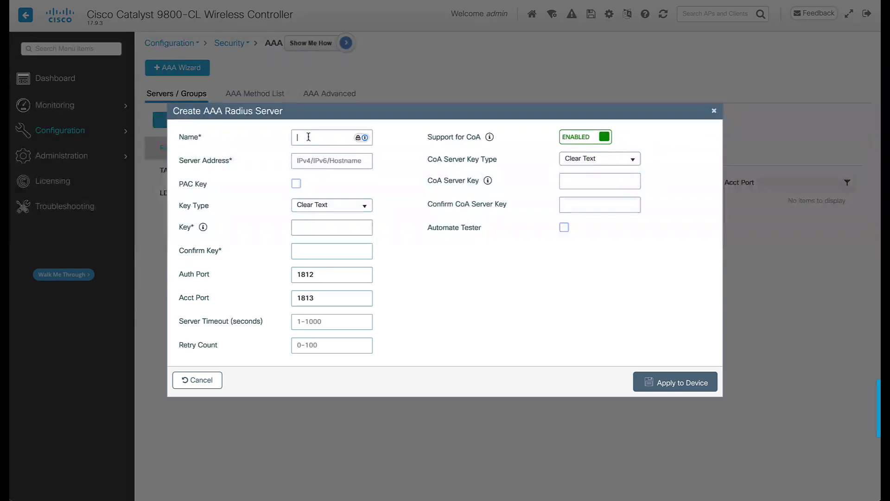
Add RADIUS server ISE at 10.10.10.10 with its shared secret and CoA key, and apply it.
left_click(314, 160)
type("10.10.10.10")
left_click(320, 227)
type("cisco12")
left_click(324, 250)
type("cisco12")
left_click(585, 180)
type("cisco12")
left_click(590, 199)
type("cisco12")
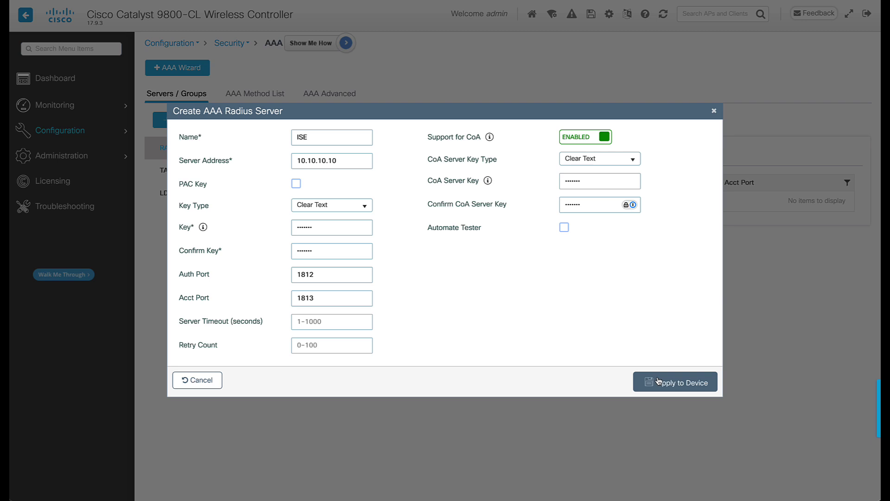
left_click(657, 380)
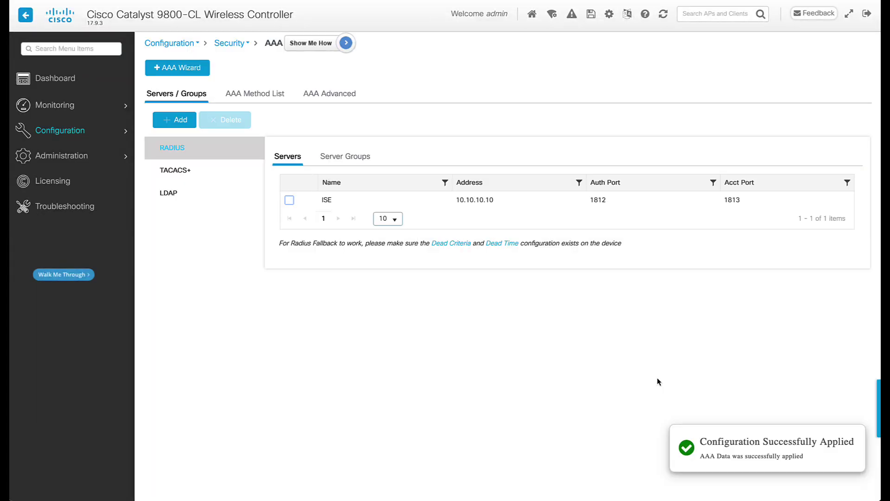
Create RADIUS server group ISE_GRP with ISE assigned, and apply it.
left_click(346, 156)
left_click(175, 119)
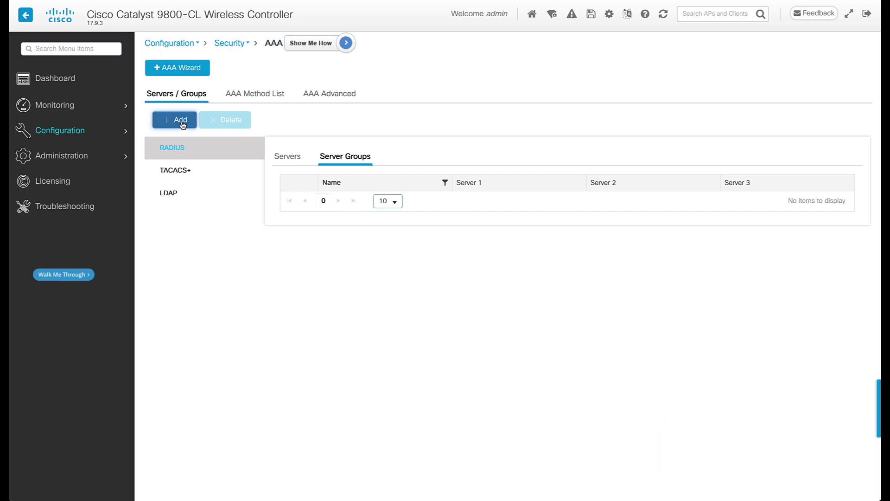
left_click(412, 130)
type("ISE_GRP")
left_click(319, 306)
left_click(391, 310)
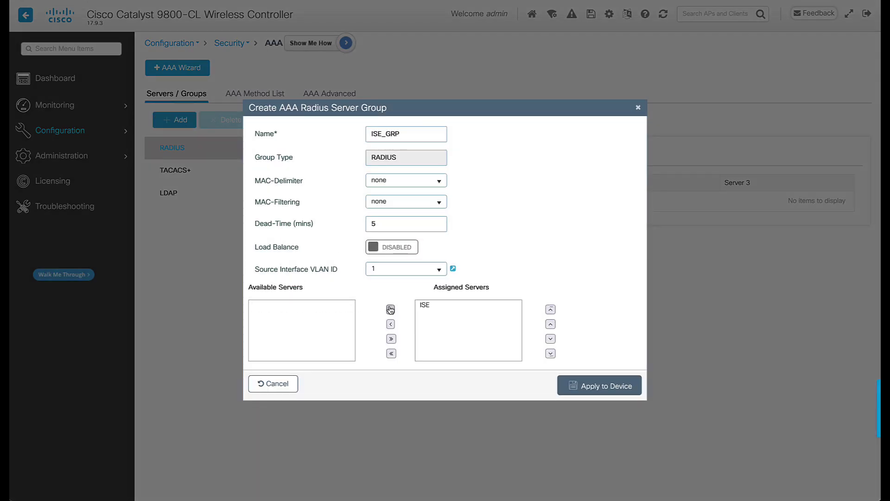
left_click(606, 386)
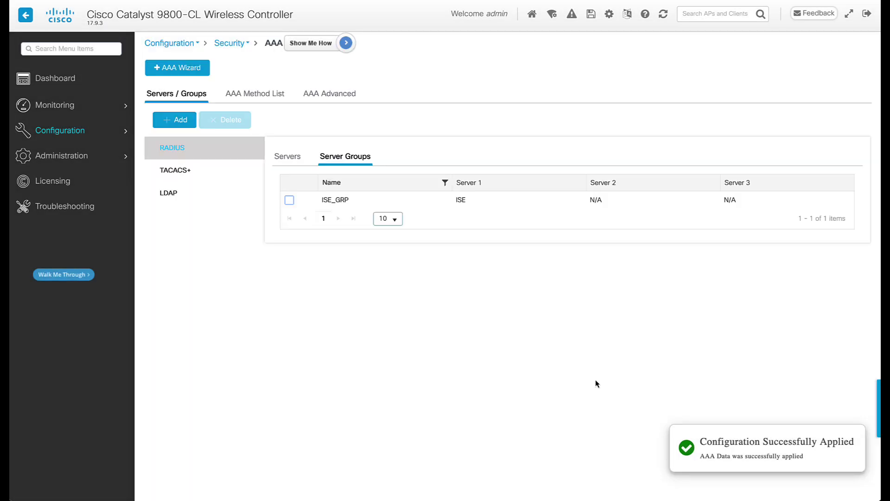
Create network authorization method list CWA_Authz using server group ISE_GRP.
left_click(277, 94)
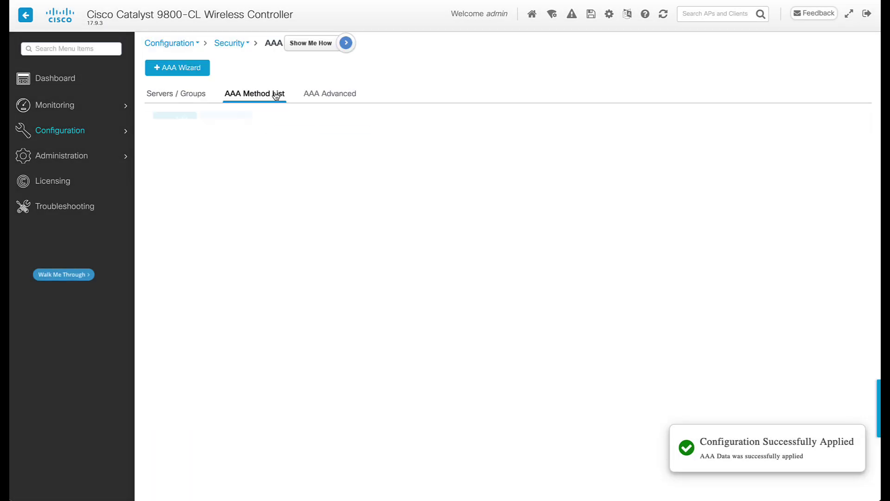
left_click(203, 147)
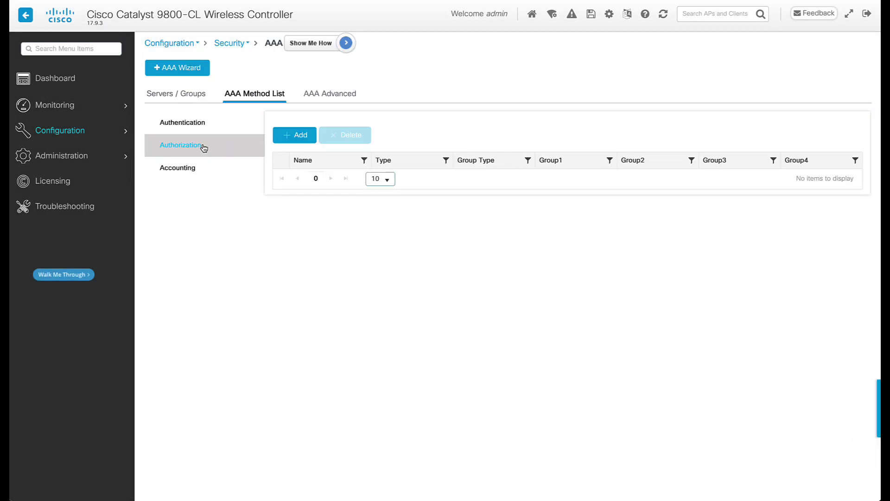
left_click(288, 137)
double_click(380, 148)
type("CWA_Authz")
left_click(386, 177)
left_click(387, 203)
left_click(284, 310)
left_click(389, 282)
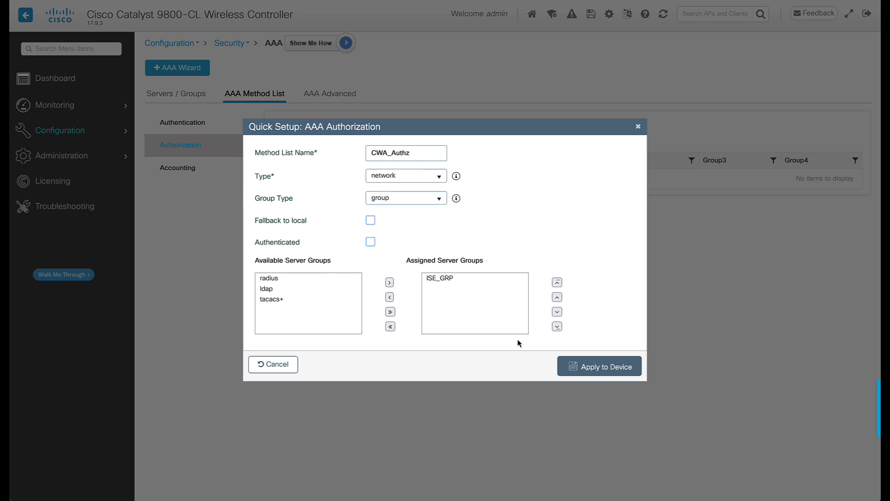
left_click(579, 366)
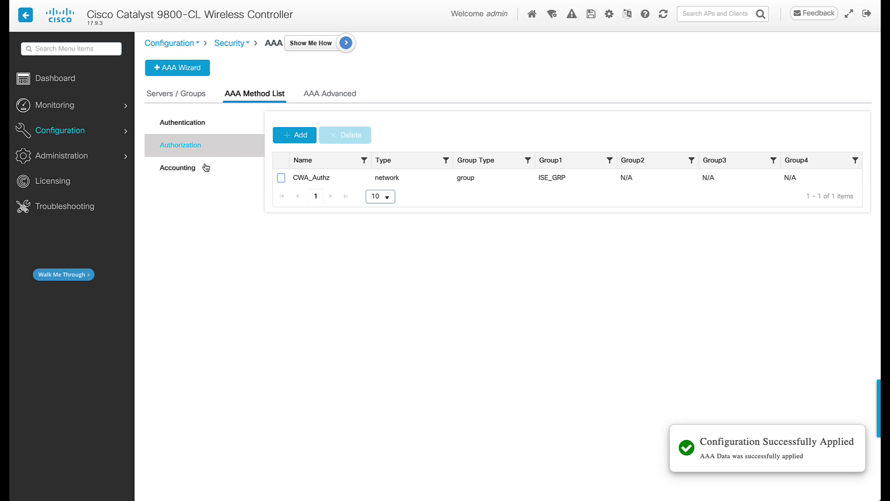
Create identity accounting method list CWA_Acc using server group ISE_GRP.
left_click(206, 168)
left_click(297, 135)
left_click(395, 185)
type("CWA_Acc")
left_click(403, 208)
left_click(394, 248)
left_click(290, 278)
left_click(389, 250)
left_click(570, 334)
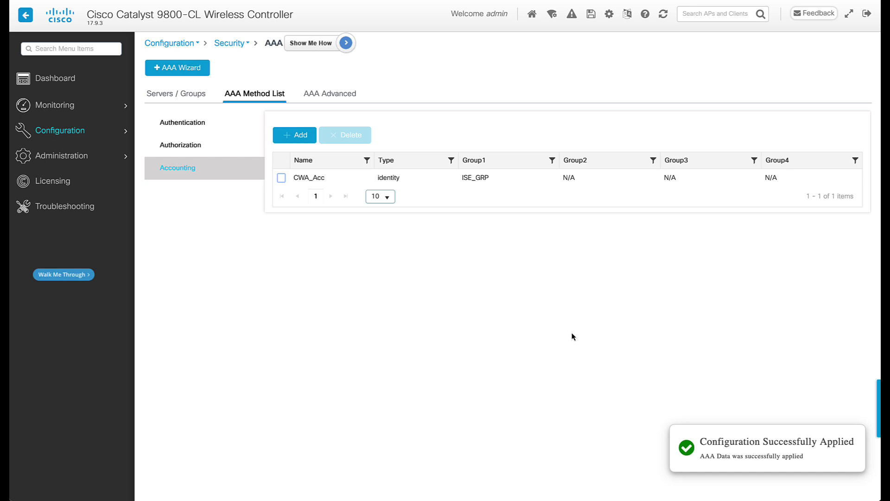
View REDIRECT_ACL's rules and cancel, then go to the HTTP/HTTPS/Netconf/VTY administration page.
mouse_move(126, 131)
left_click(170, 308)
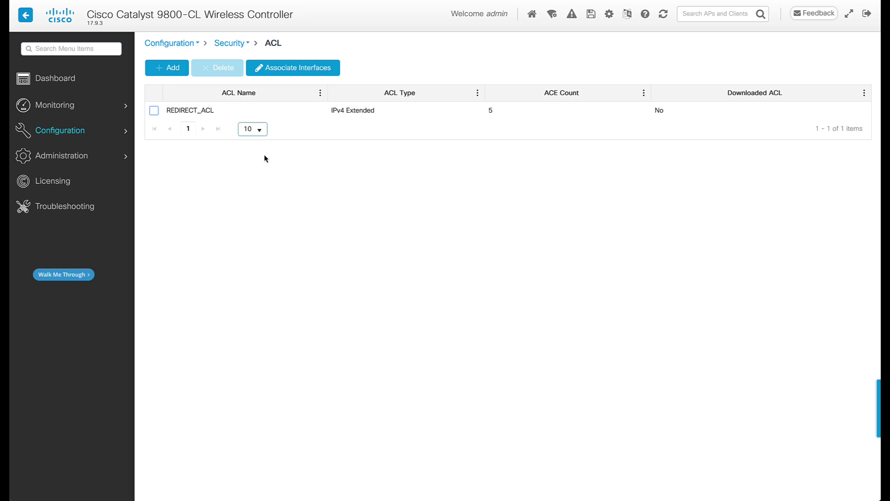
left_click(302, 119)
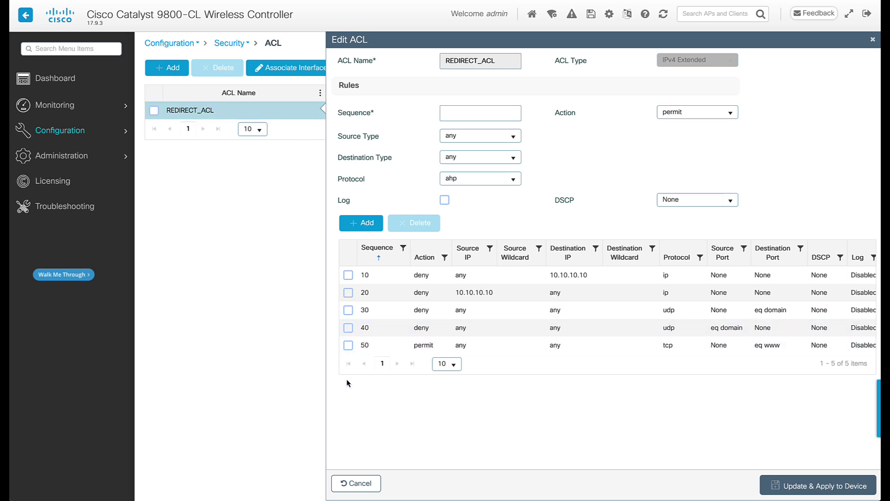
left_click(350, 483)
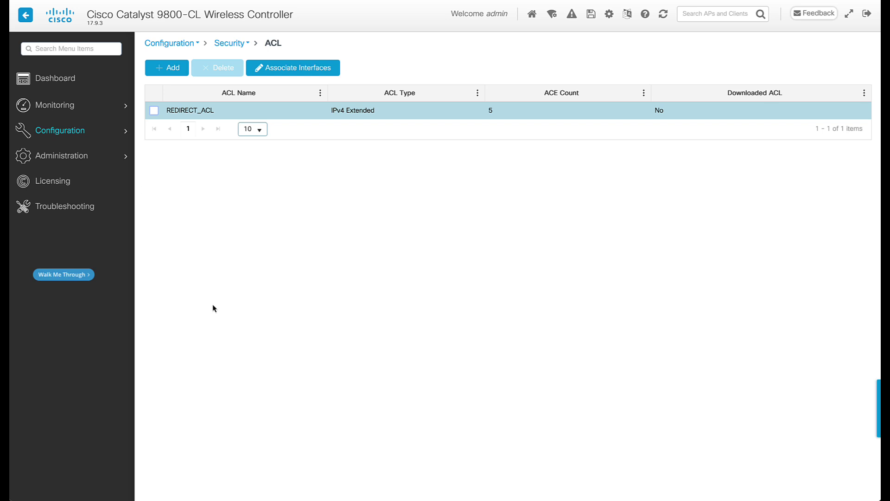
mouse_move(122, 157)
left_click(185, 188)
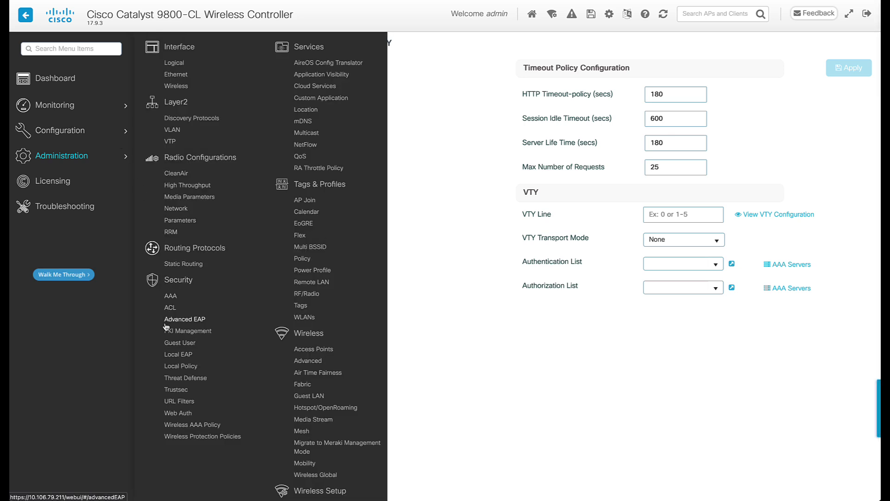
Inspect the global Web Auth parameter map's General settings and cancel without changes.
left_click(178, 413)
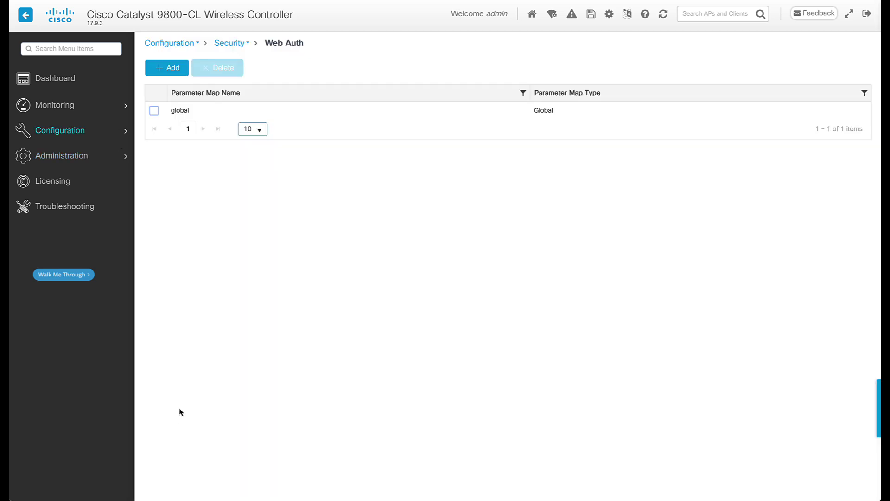
left_click(354, 118)
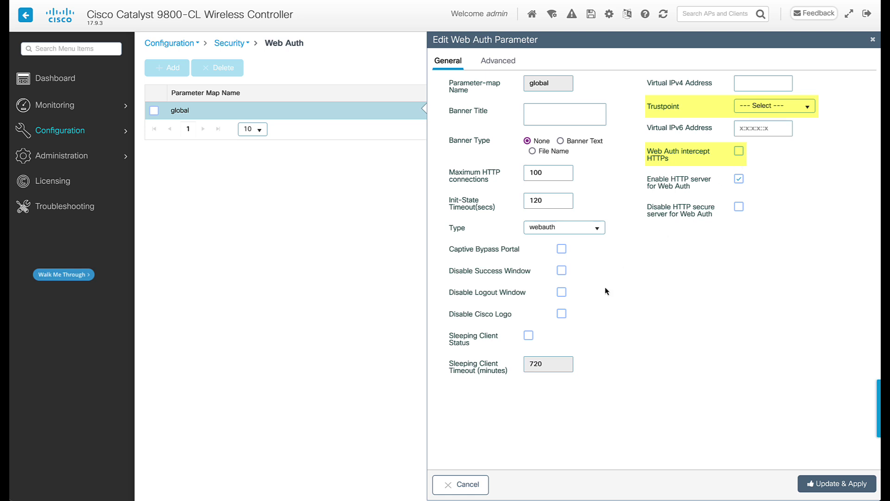
left_click(467, 487)
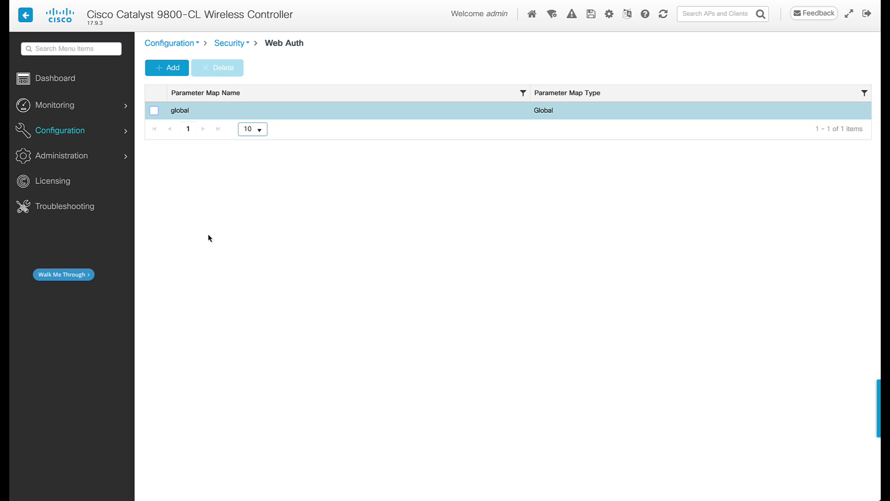
Add REDIRECT_ACL with Central Web Auth as a policy ACL on default-flex-profile and apply.
mouse_move(101, 130)
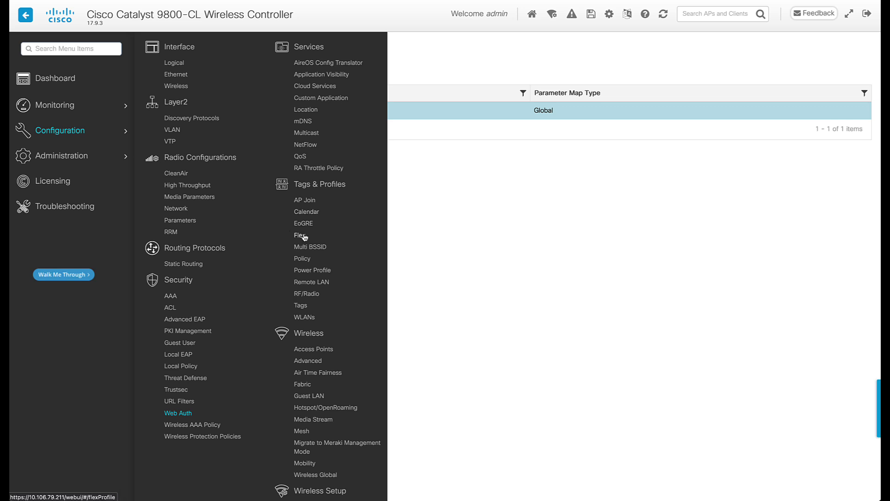
left_click(300, 235)
left_click(302, 112)
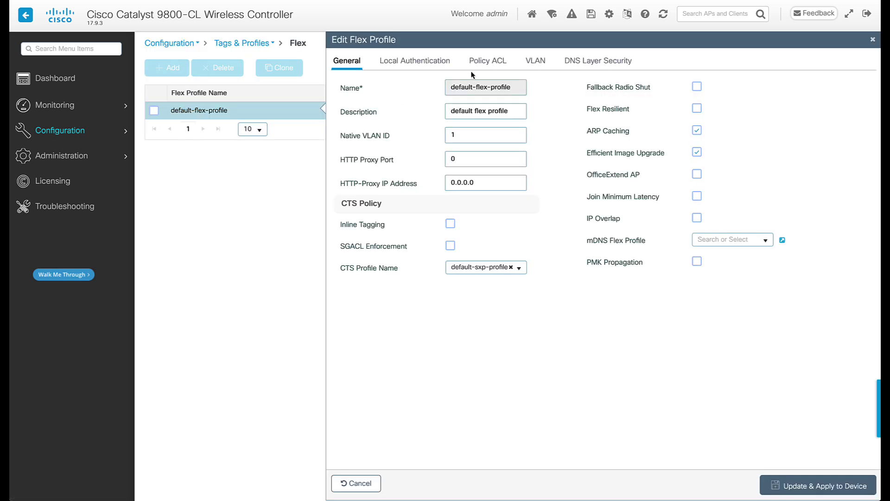
left_click(490, 61)
left_click(359, 84)
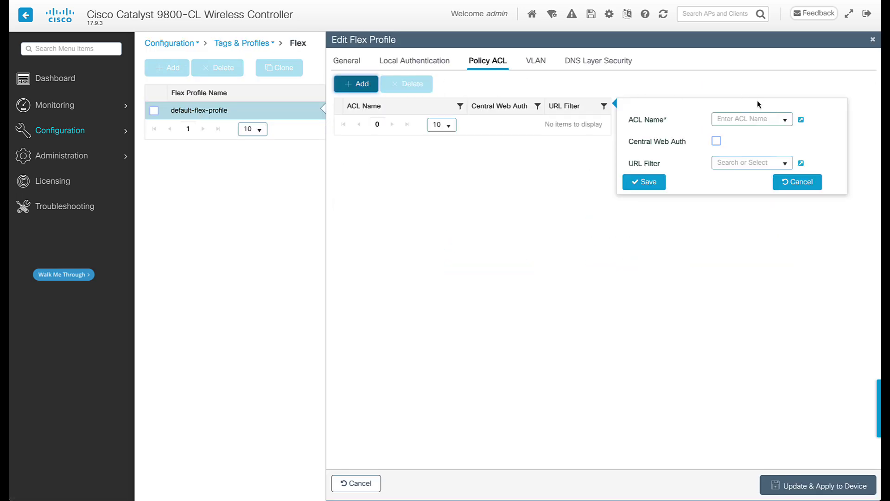
left_click(785, 120)
left_click(783, 129)
left_click(716, 141)
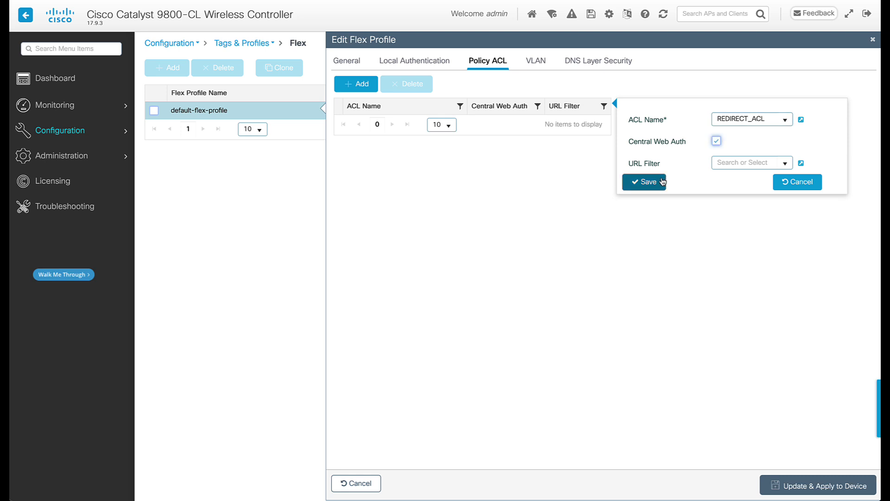
left_click(644, 181)
left_click(783, 486)
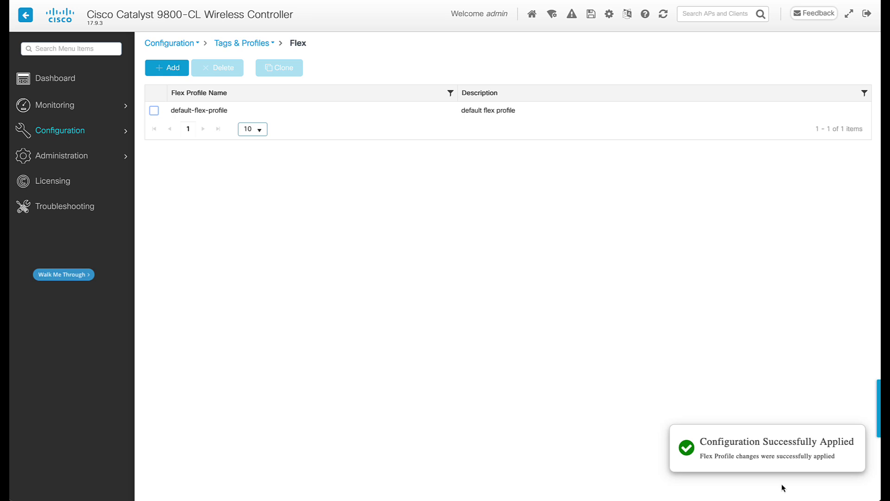
Start a new WLAN named CWA with its status enabled.
mouse_move(130, 135)
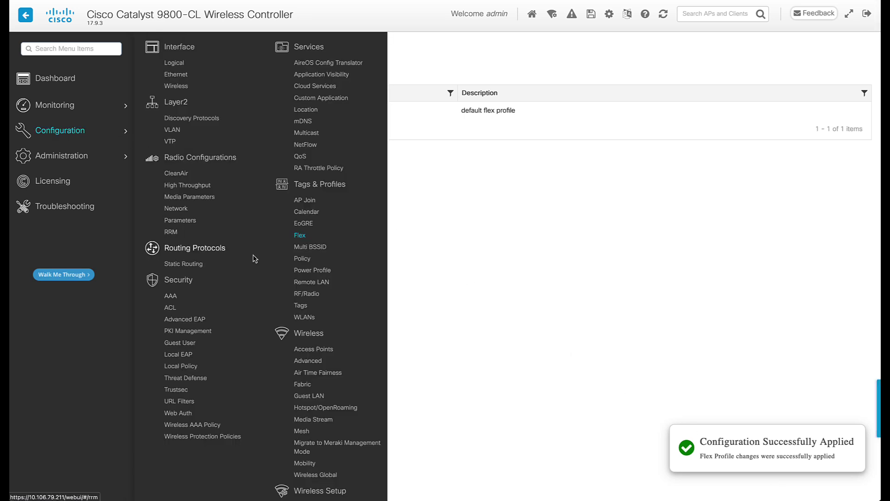
left_click(306, 318)
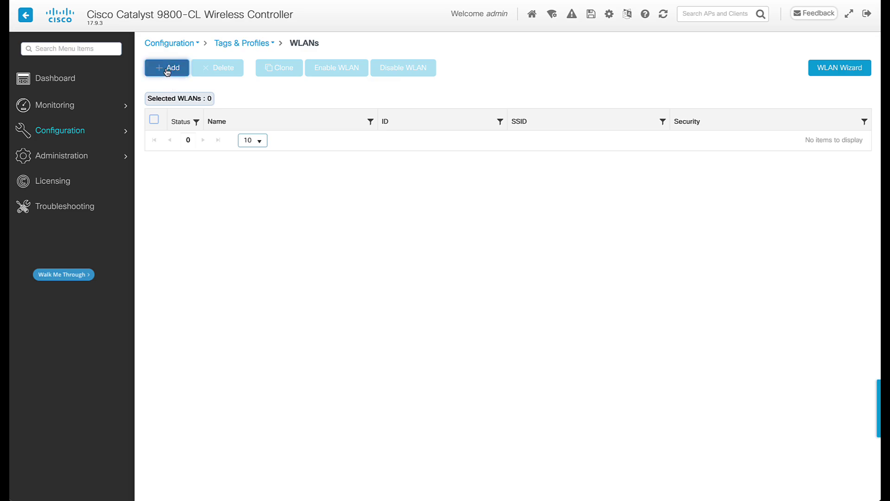
left_click(169, 68)
left_click(325, 120)
type("CWA")
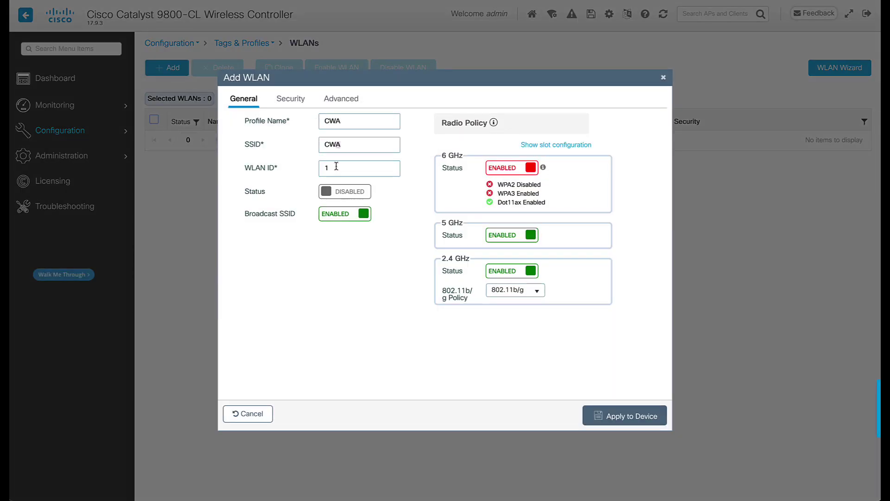
left_click(344, 191)
Set Layer2 security to None with MAC filtering via CWA_Authz, OWE off, and apply.
left_click(294, 100)
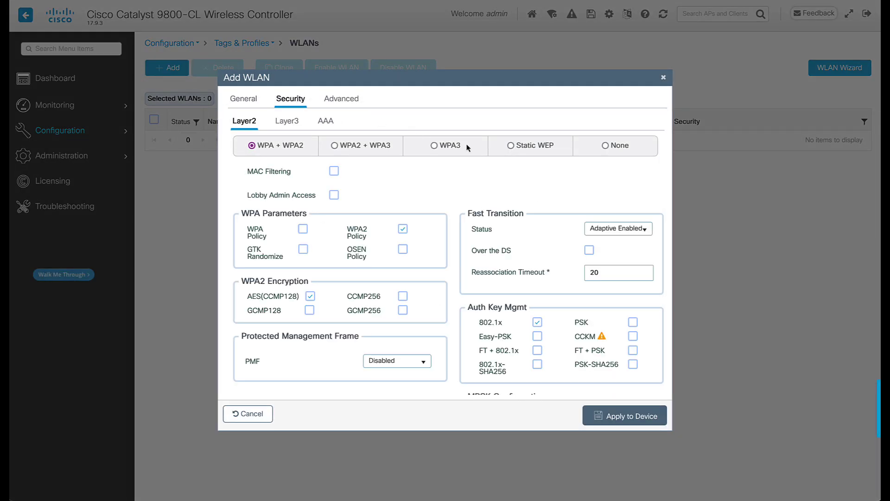
left_click(603, 146)
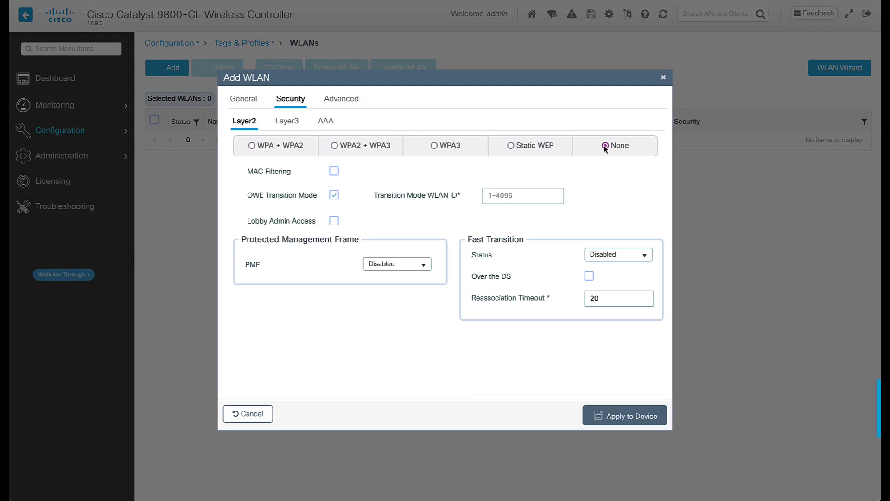
left_click(335, 172)
left_click(334, 195)
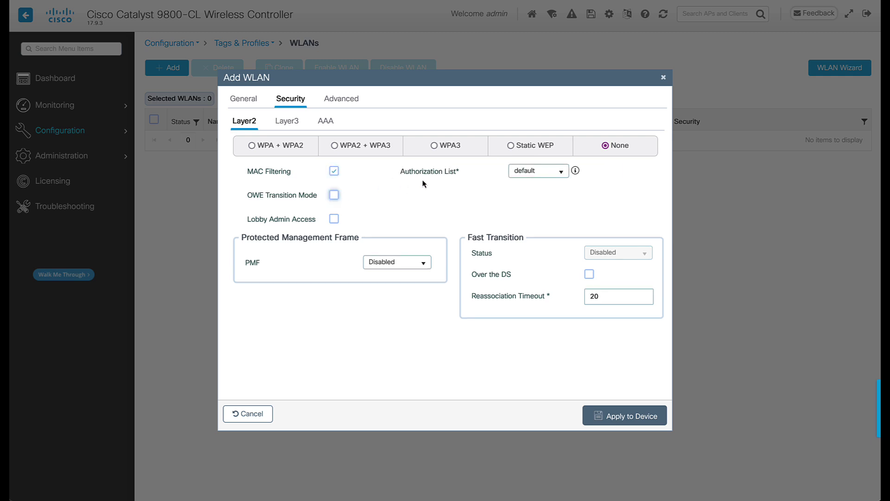
left_click(561, 172)
left_click(551, 200)
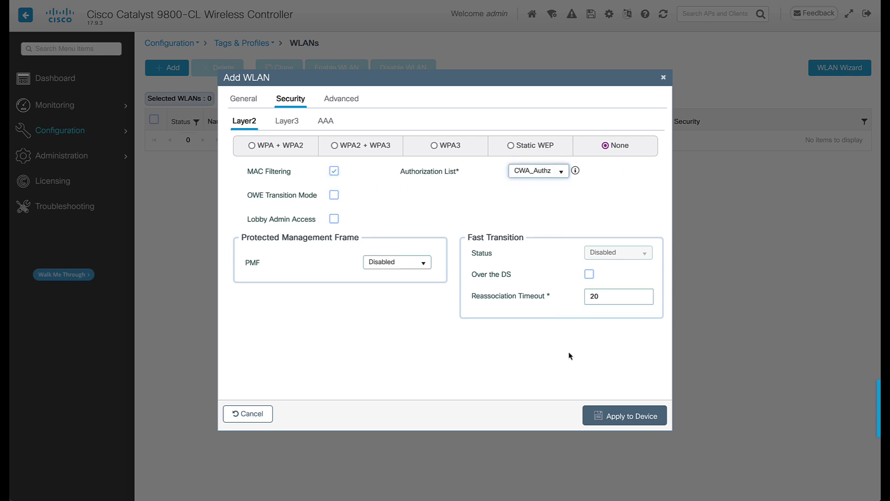
left_click(622, 416)
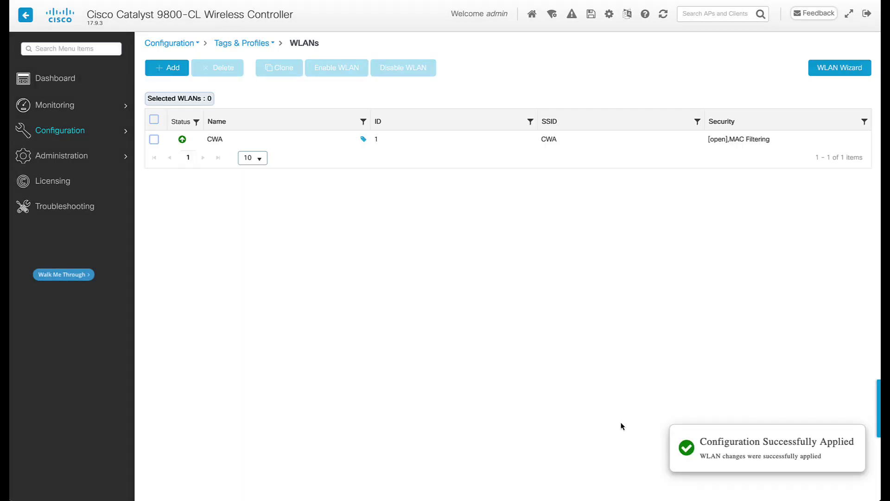
Name a new policy profile CWA_policy, enable it, and set its VLAN to Guest.
mouse_move(60, 131)
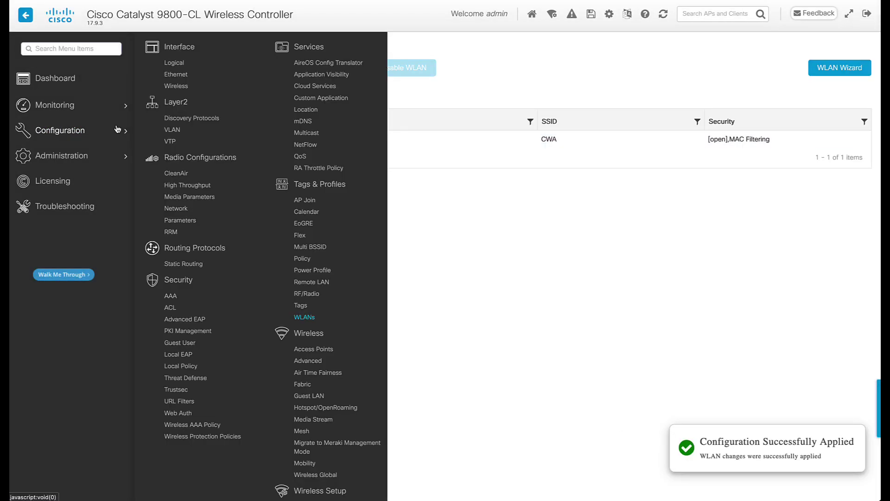
left_click(310, 259)
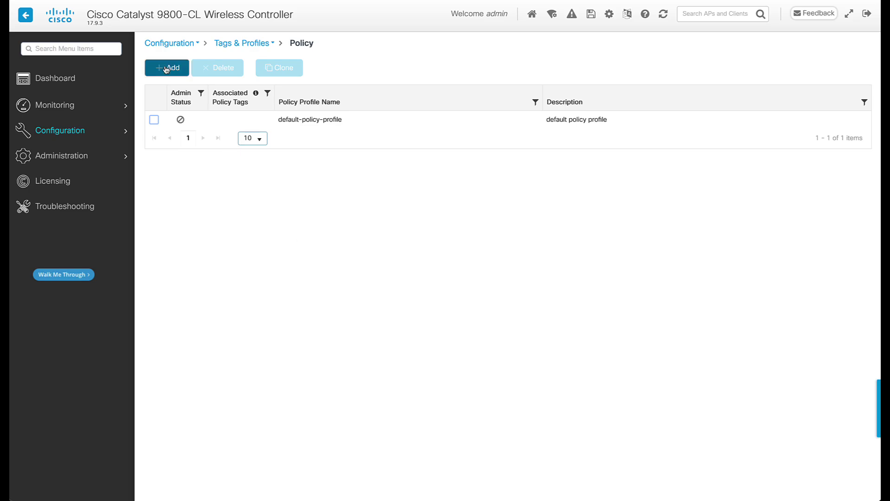
left_click(166, 68)
left_click(366, 169)
type("CW")
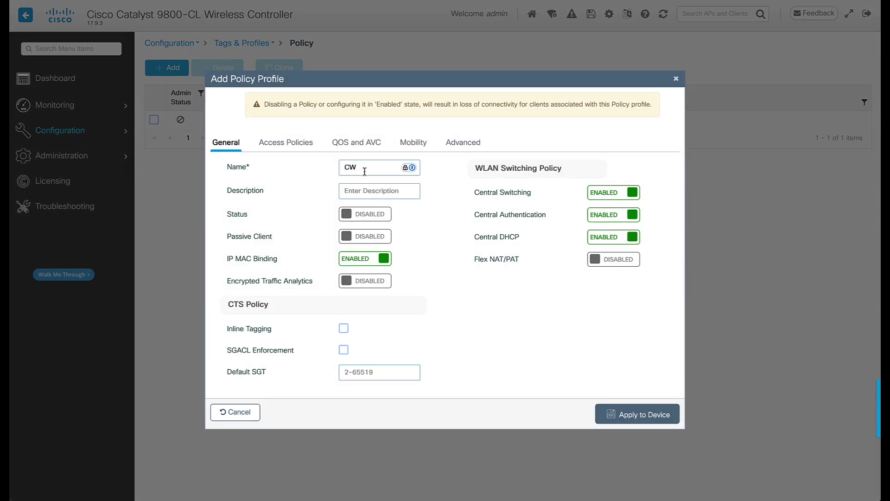
type("A_policy")
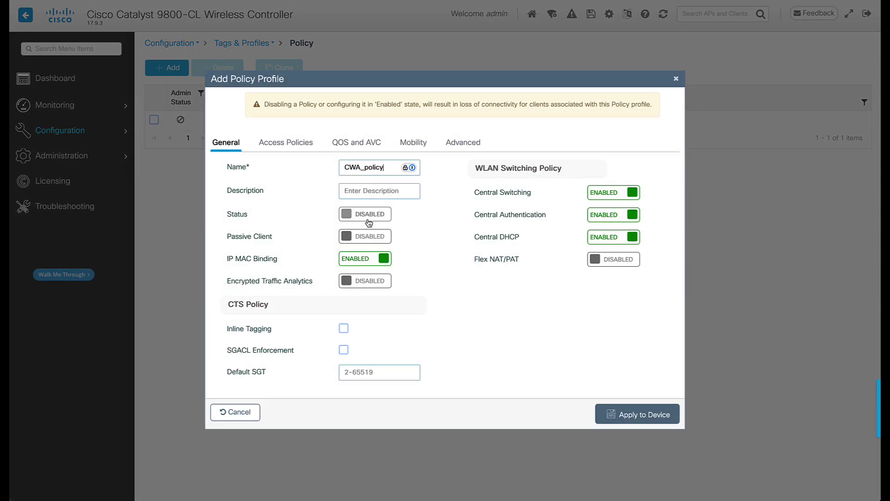
left_click(368, 221)
left_click(287, 142)
left_click(394, 330)
type("Guest")
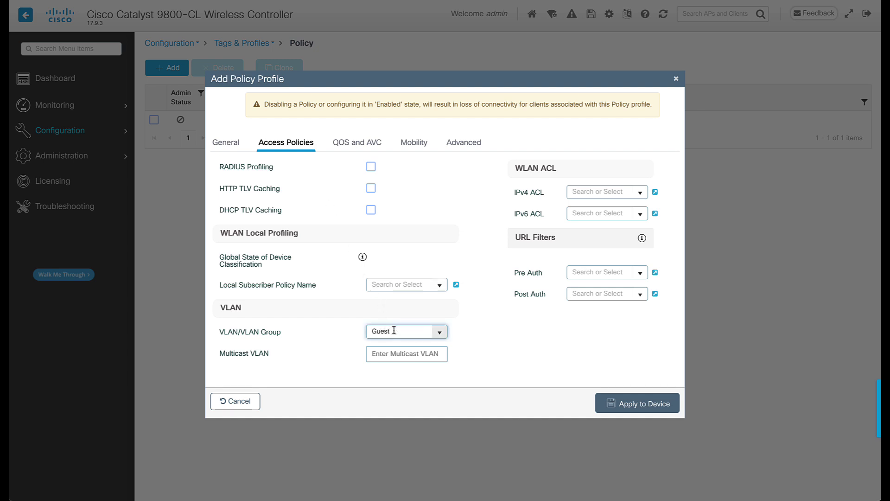
In Advanced settings enable NAC state and accounting list CWA_Acc, then apply the profile.
left_click(471, 144)
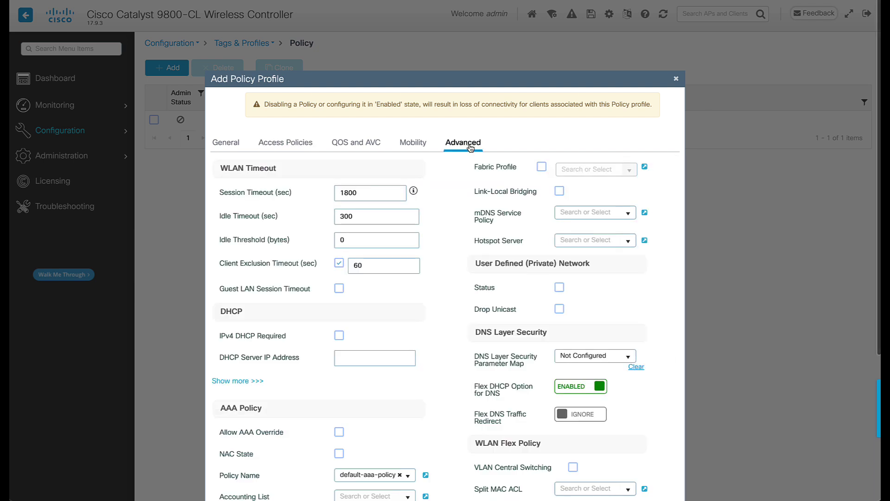
scroll(432, 349, "down", 3)
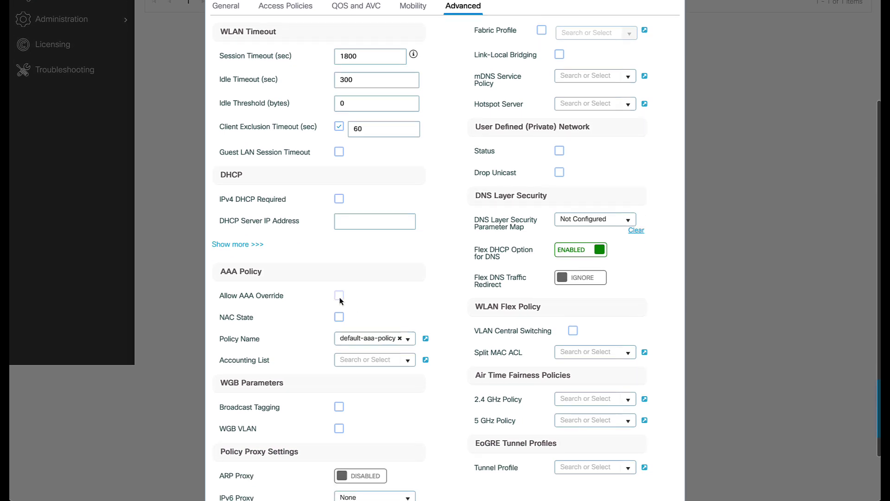
left_click(339, 316)
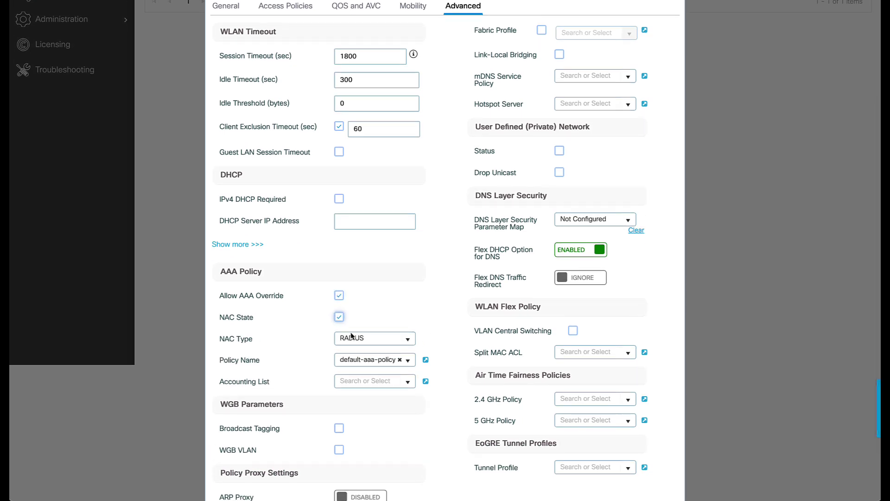
left_click(408, 382)
left_click(407, 398)
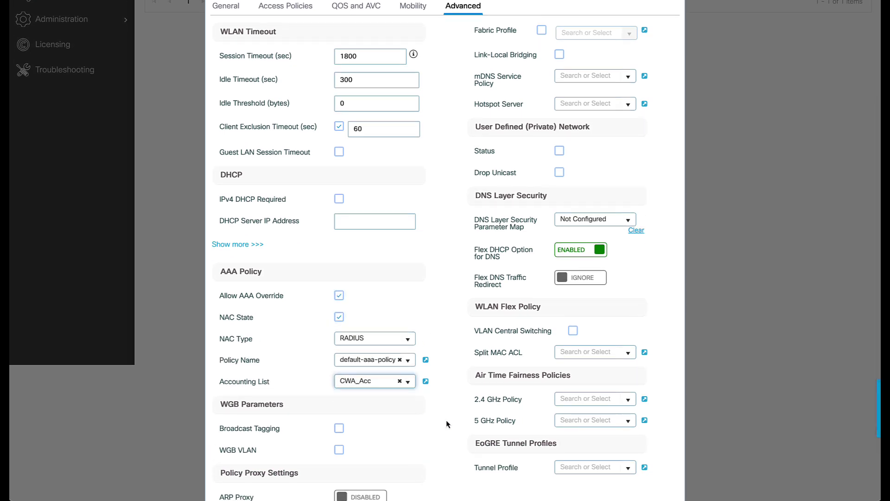
scroll(448, 424, "down", 1)
scroll(447, 423, "down", 2)
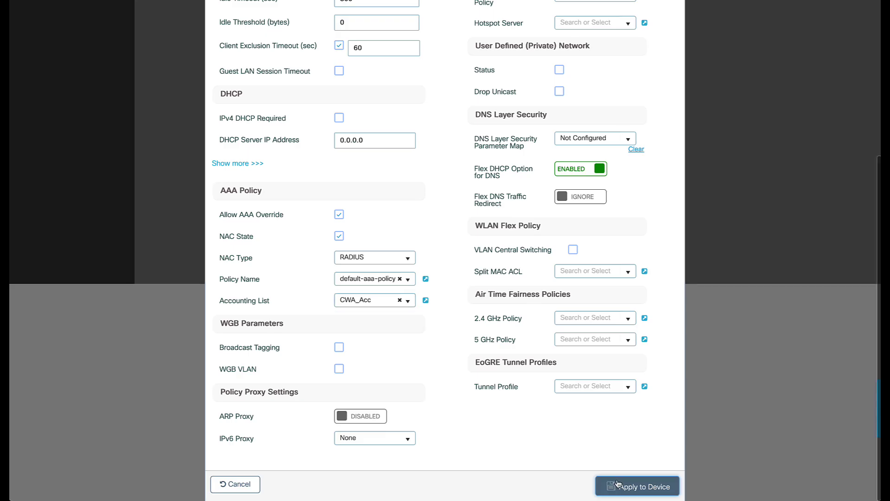
left_click(618, 484)
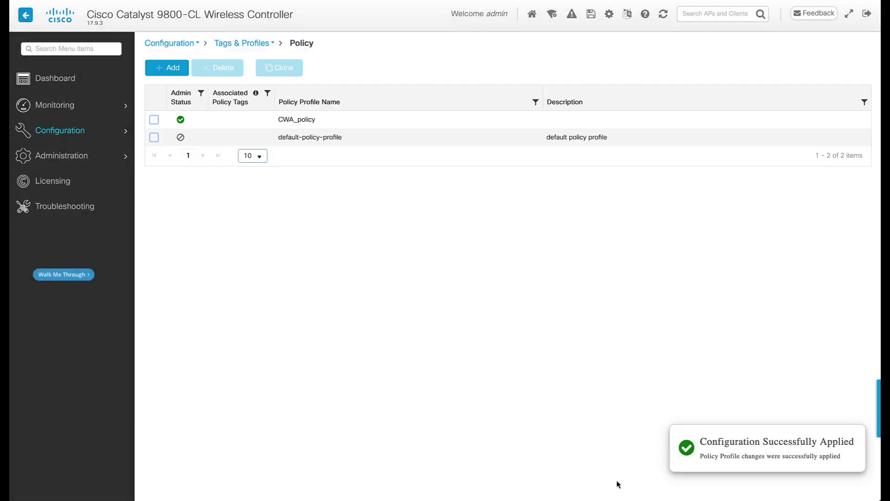